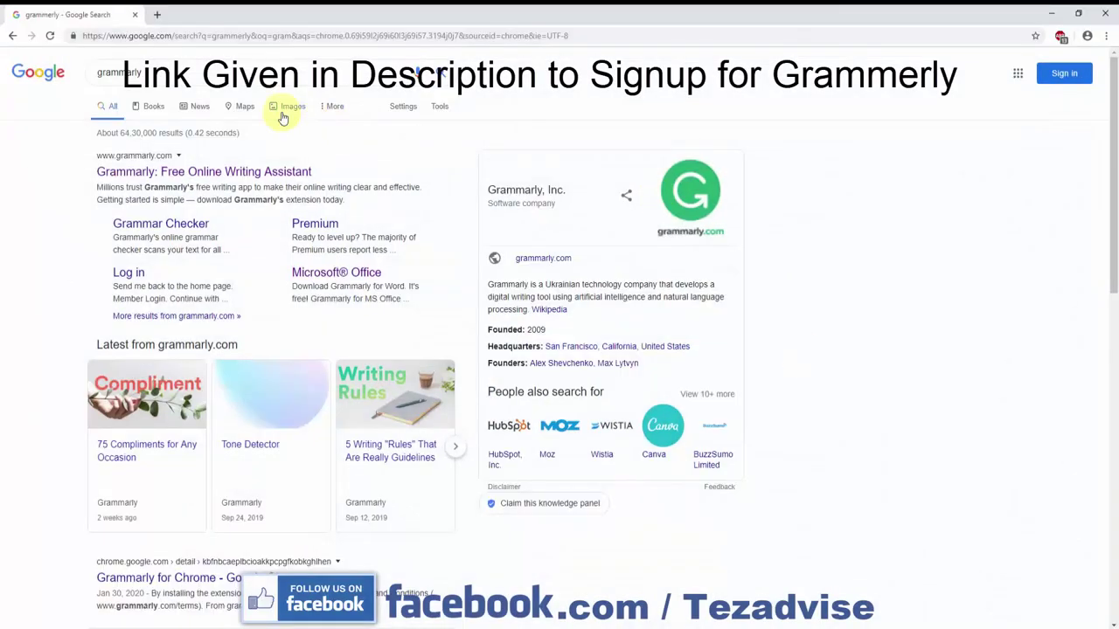
Step: Go to the Grammarly website and log in, confirming the verification code
{"action": "left_click", "coordinate": [282, 172]}
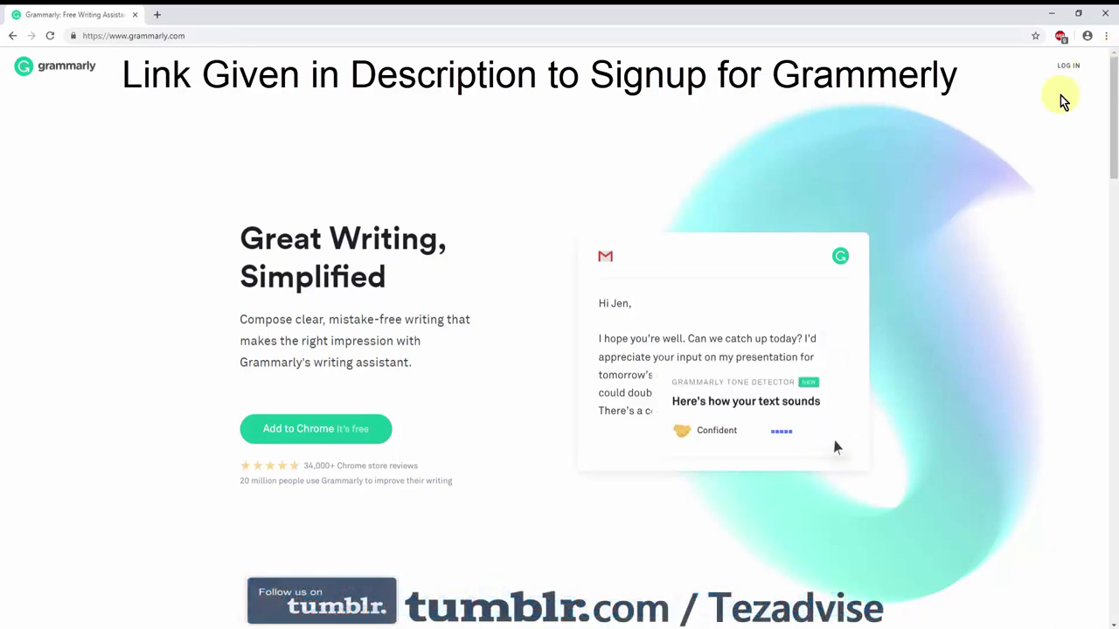
{"action": "left_click", "coordinate": [1069, 68]}
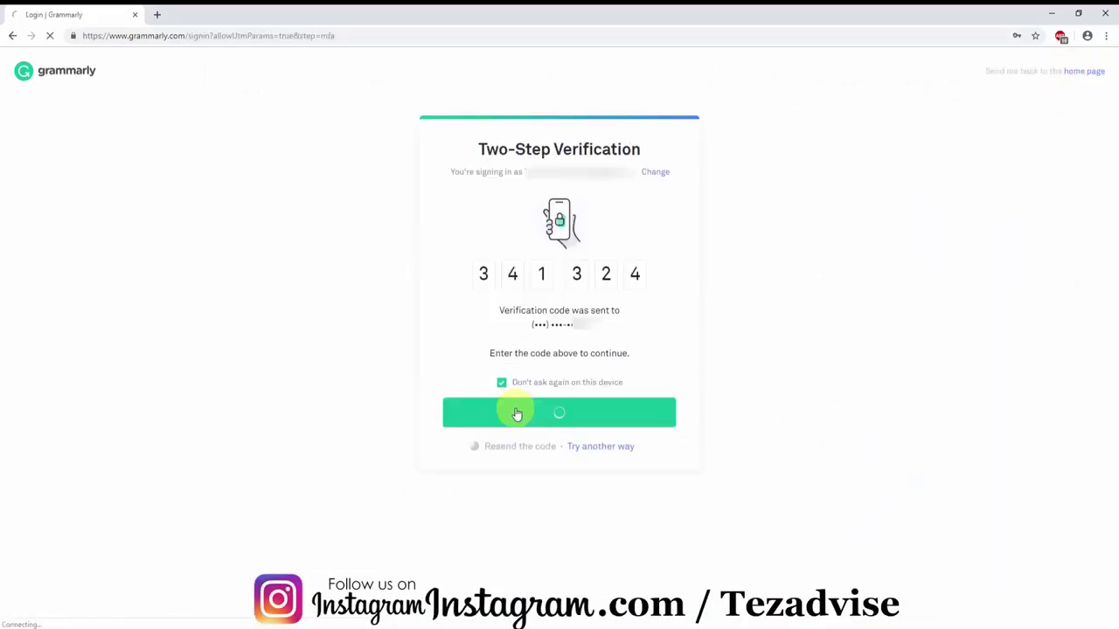
{"action": "left_click", "coordinate": [515, 411]}
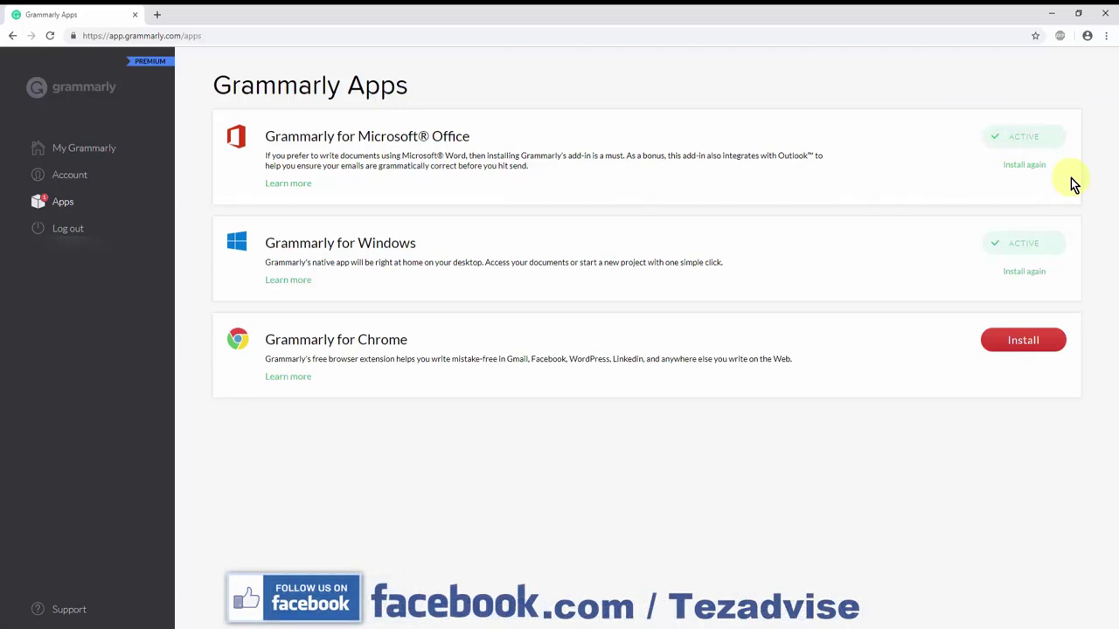
Step: Download the Grammarly for Microsoft Office add-in installer again and run it
{"action": "left_click", "coordinate": [1030, 166]}
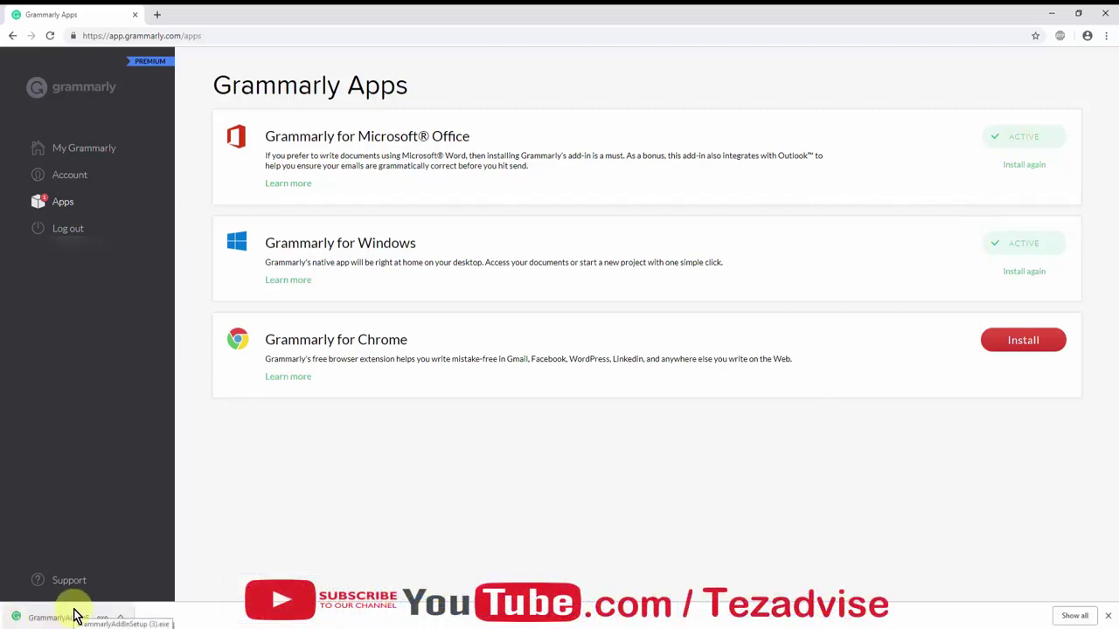
{"action": "right_click", "coordinate": [111, 617]}
{"action": "left_click", "coordinate": [170, 539]}
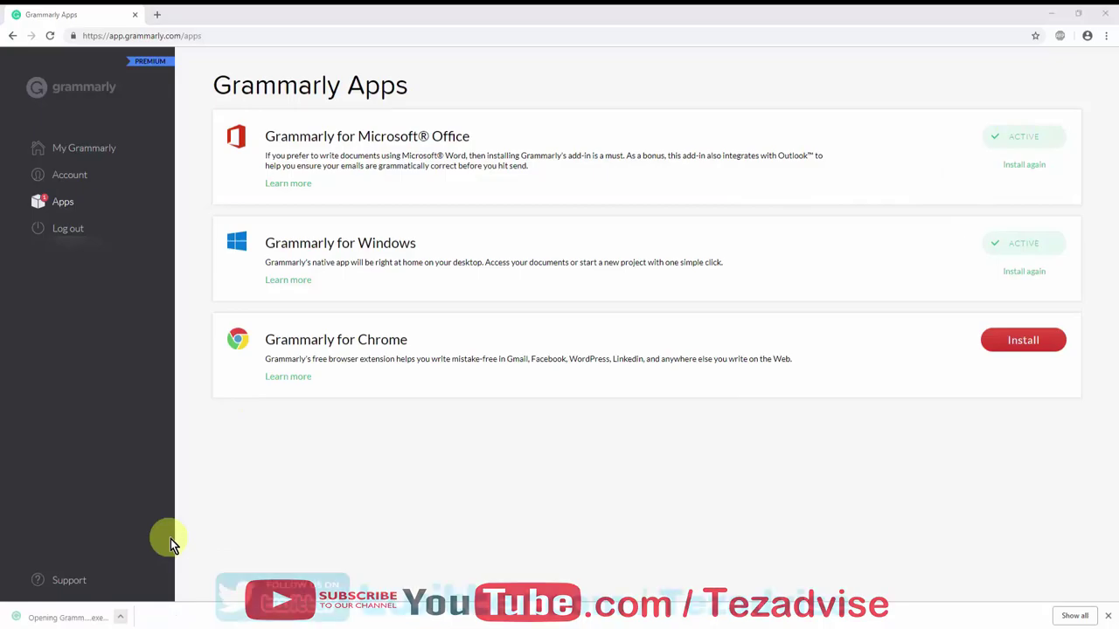
{"action": "left_click", "coordinate": [1051, 16]}
Step: Install Grammarly for Word and Grammarly for Outlook, leaving both selected
{"action": "left_click", "coordinate": [563, 440]}
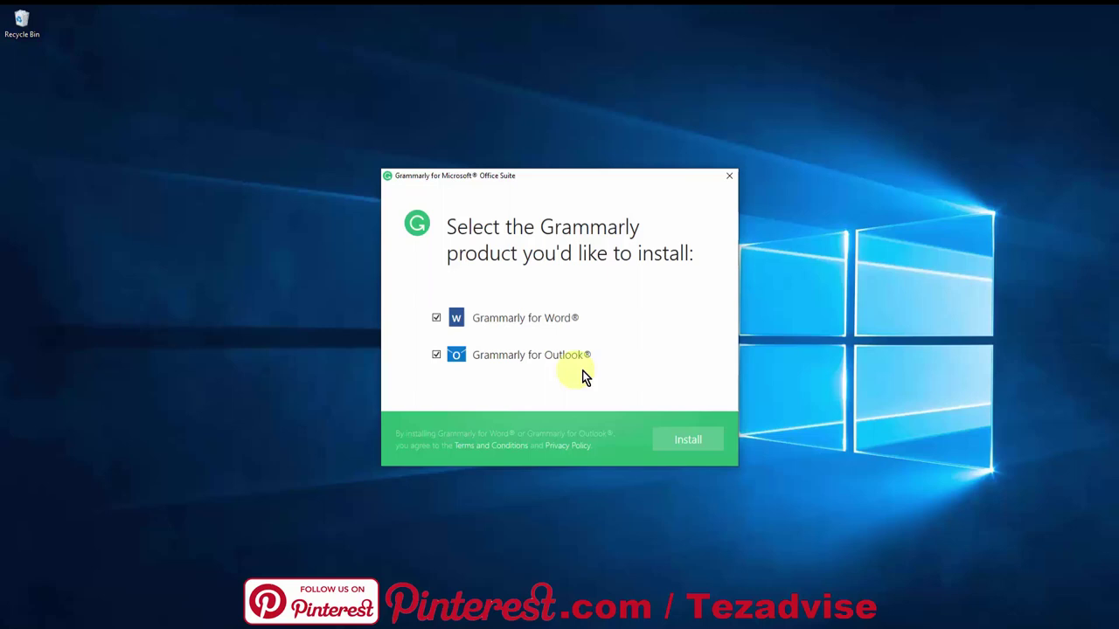
{"action": "left_click", "coordinate": [691, 448]}
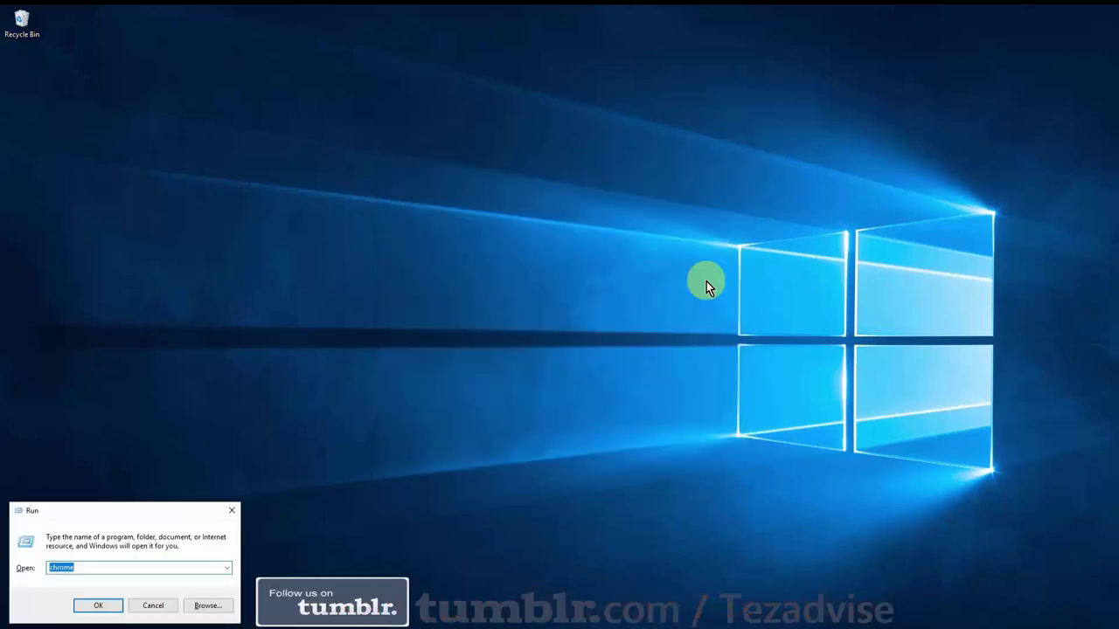
Step: Launch Word with 'winword' to a blank Document1 and show the Grammarly ribbon tab
{"action": "type", "text": "winword"}
{"action": "key", "text": "Return"}
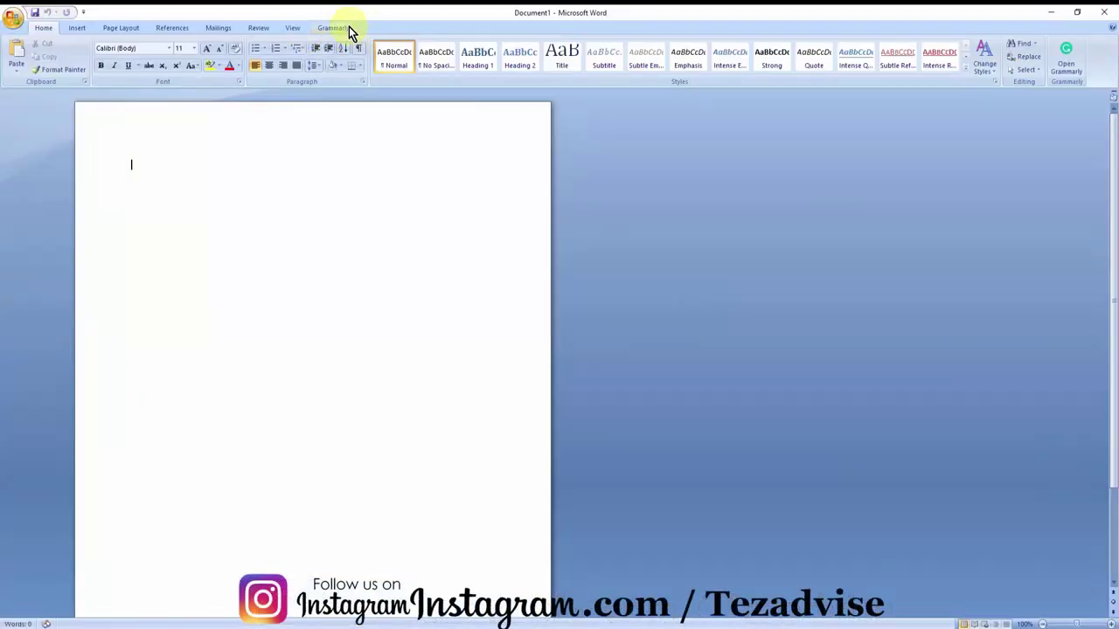
{"action": "left_click", "coordinate": [343, 27]}
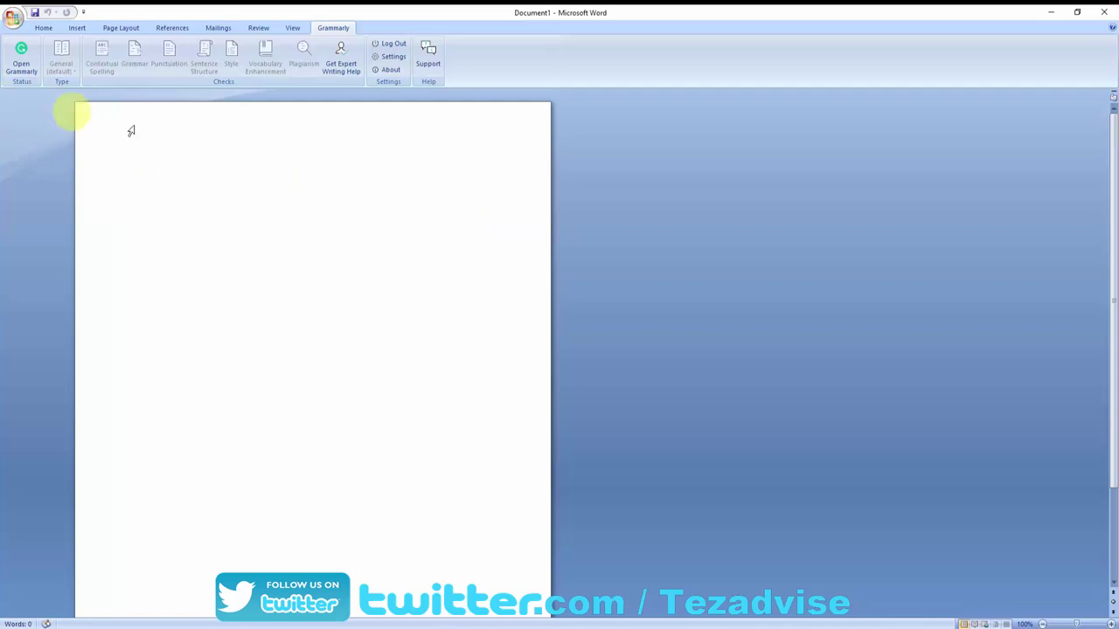
Step: Turn on Grammarly for the document and paste in the Facebook privacy article
{"action": "left_click", "coordinate": [29, 74]}
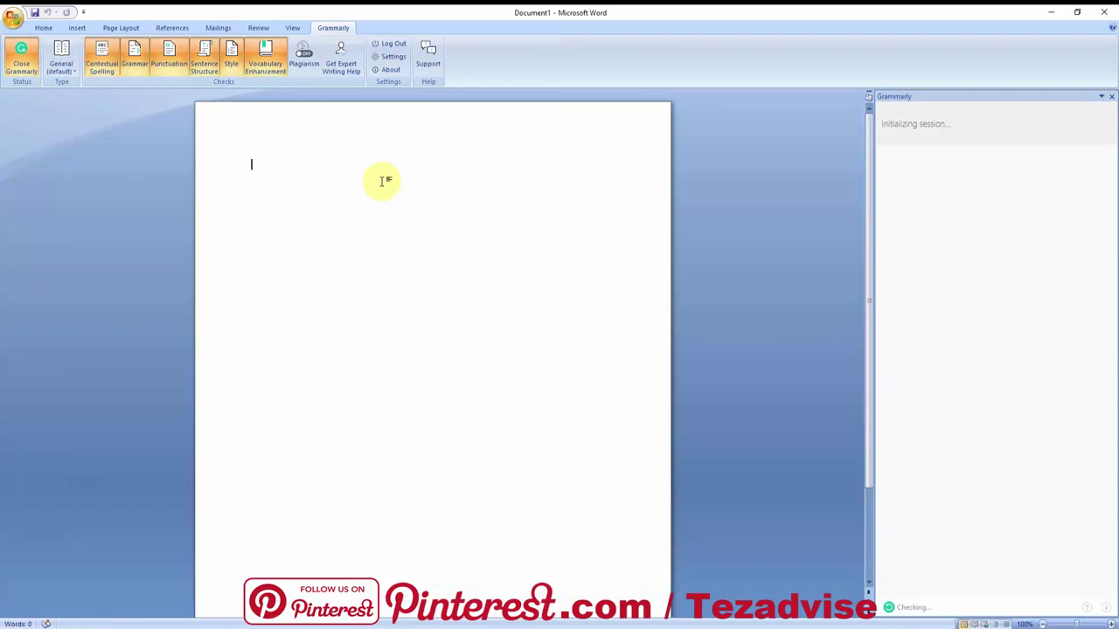
{"action": "type", "text": "Facebook switched on global availability of a tool which affords users a glimpse into the murky world of tracking that its business relies upon to profile users of the wider web for ad targeting purposes.  Facebook is not going boldly into transparent daylight — but rather offering what privacy rights advocacy group Privacy International has dubbed \"a tiny sticking plaster on a much wider problem\".  The problem it’s referring to is the lack of active and informed consent for mass surveillance of Internet users via background tracking technologies embedded into apps and websites, including as people browse outside Facebook’s own content garden."}
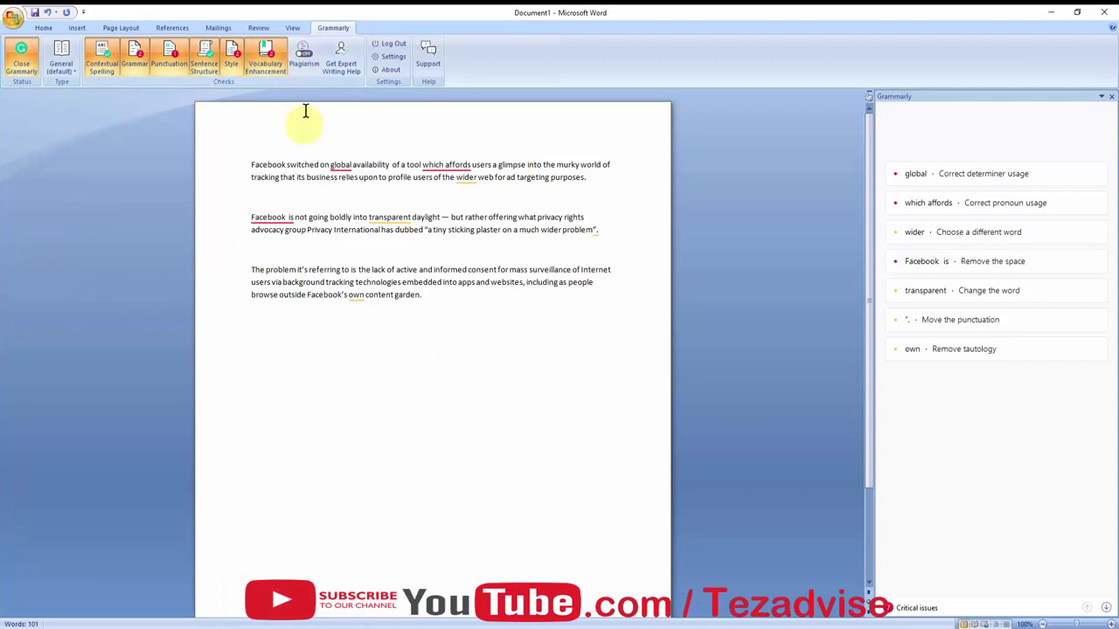
Step: Run Grammarly's plagiarism check on the article, then switch it back off
{"action": "left_click", "coordinate": [304, 57]}
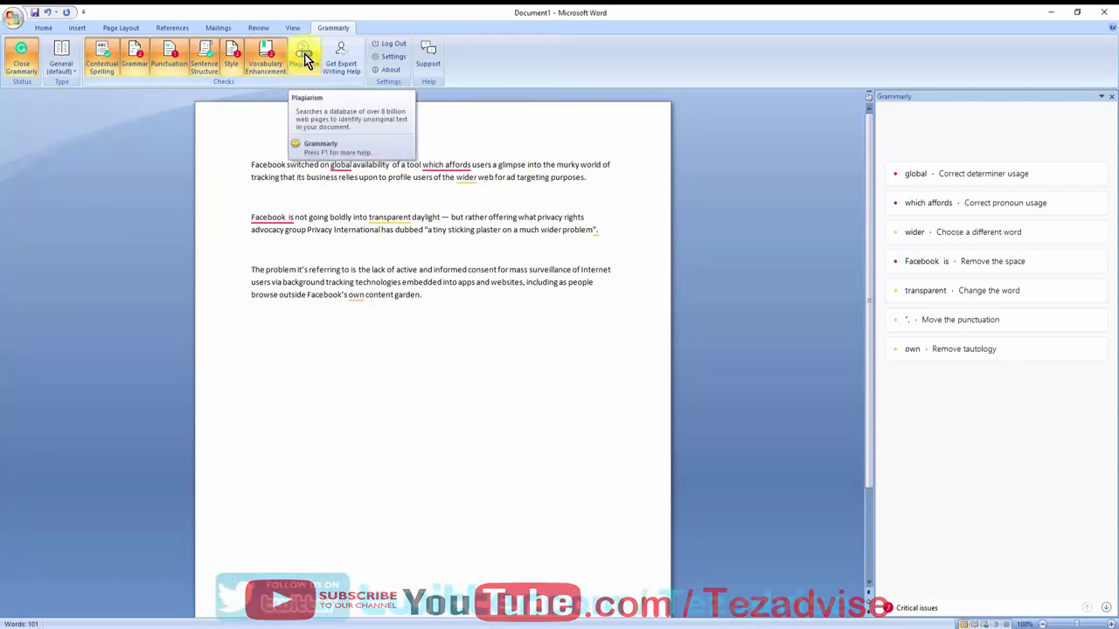
{"action": "left_click", "coordinate": [305, 59]}
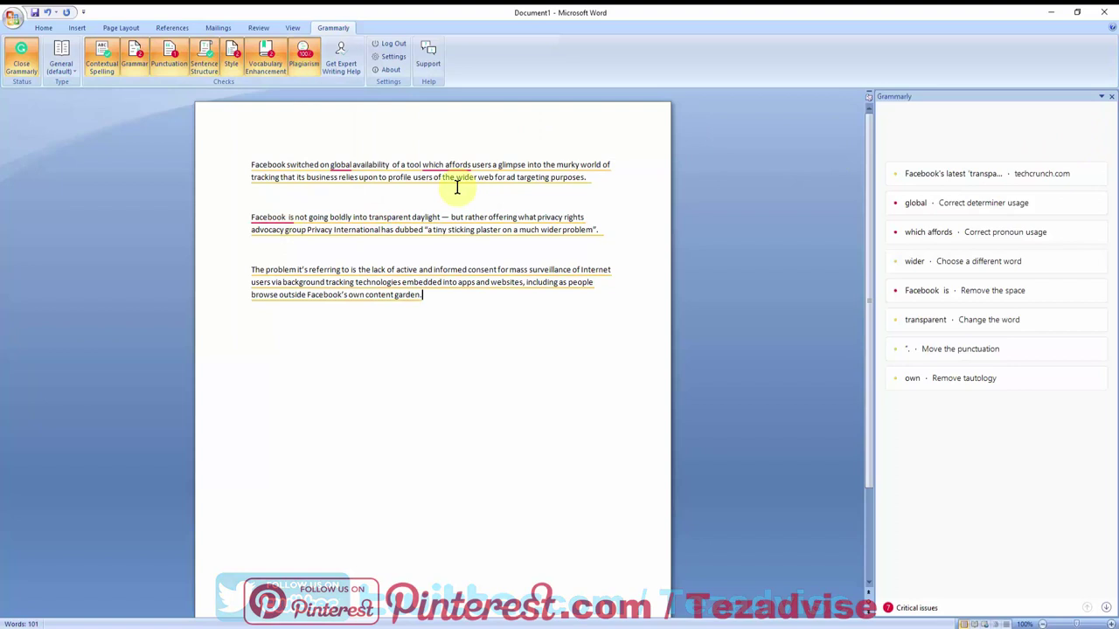
{"action": "left_click", "coordinate": [301, 59]}
Step: Review the 'global' determiner suggestion, then bring up the Expert Writing Help offer
{"action": "left_click", "coordinate": [957, 150]}
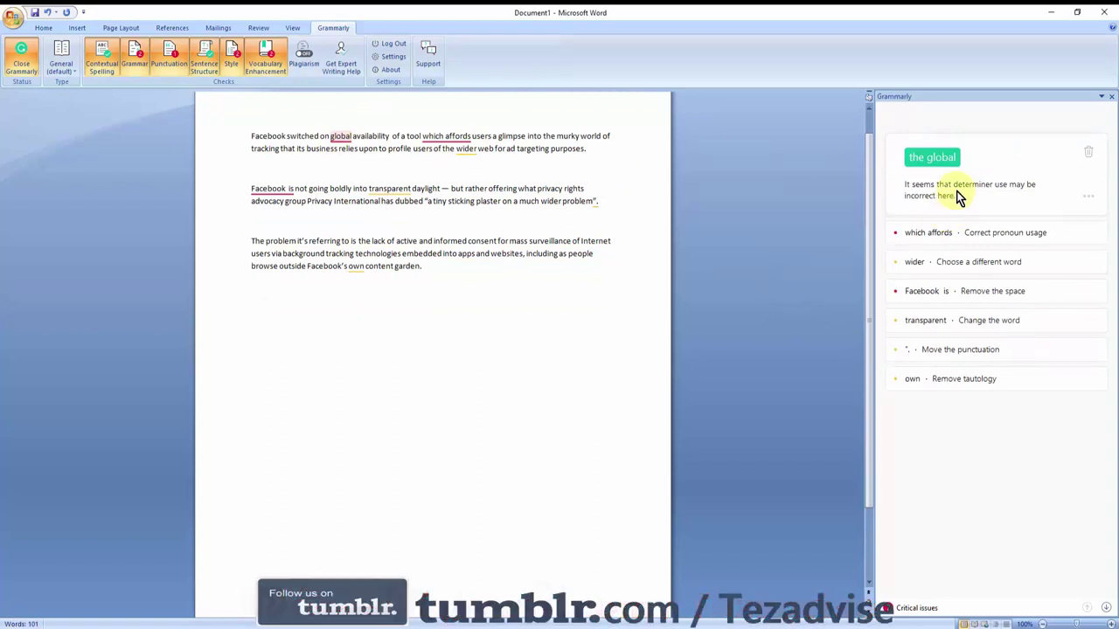
{"action": "left_click", "coordinate": [242, 138]}
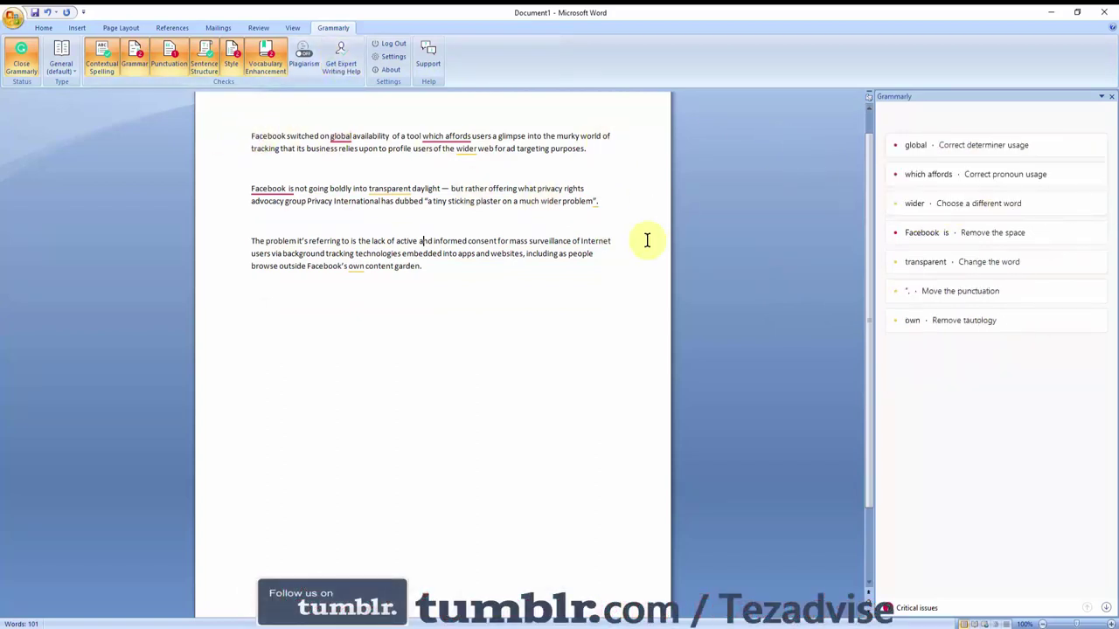
{"action": "left_click", "coordinate": [345, 66]}
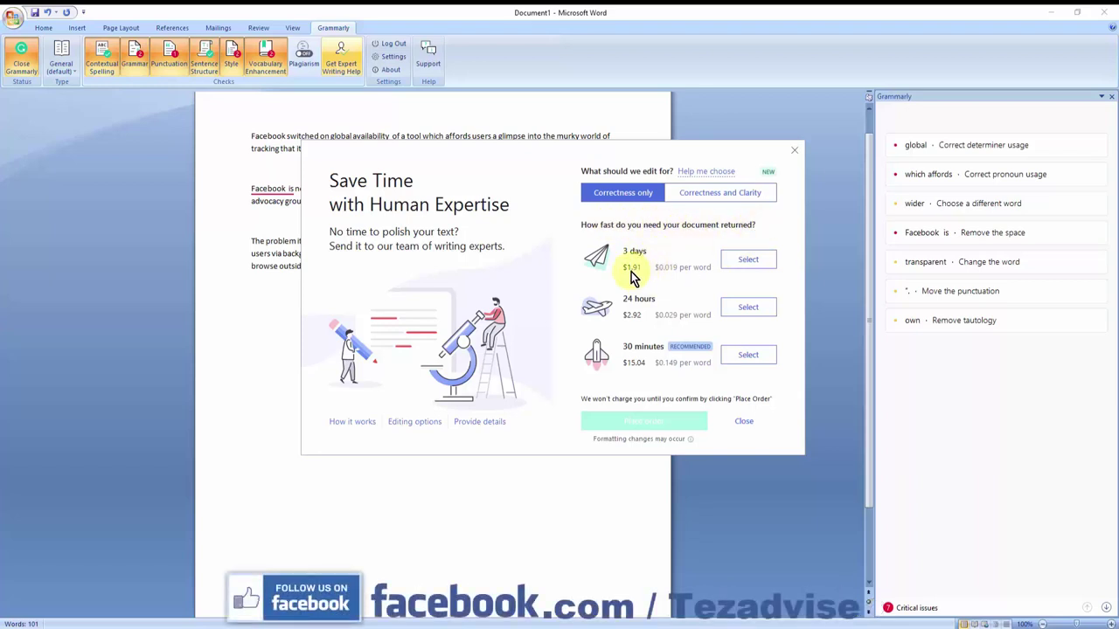
Step: Dismiss the expert help offer, delete all the article text, and close Word without saving
{"action": "left_click", "coordinate": [796, 146]}
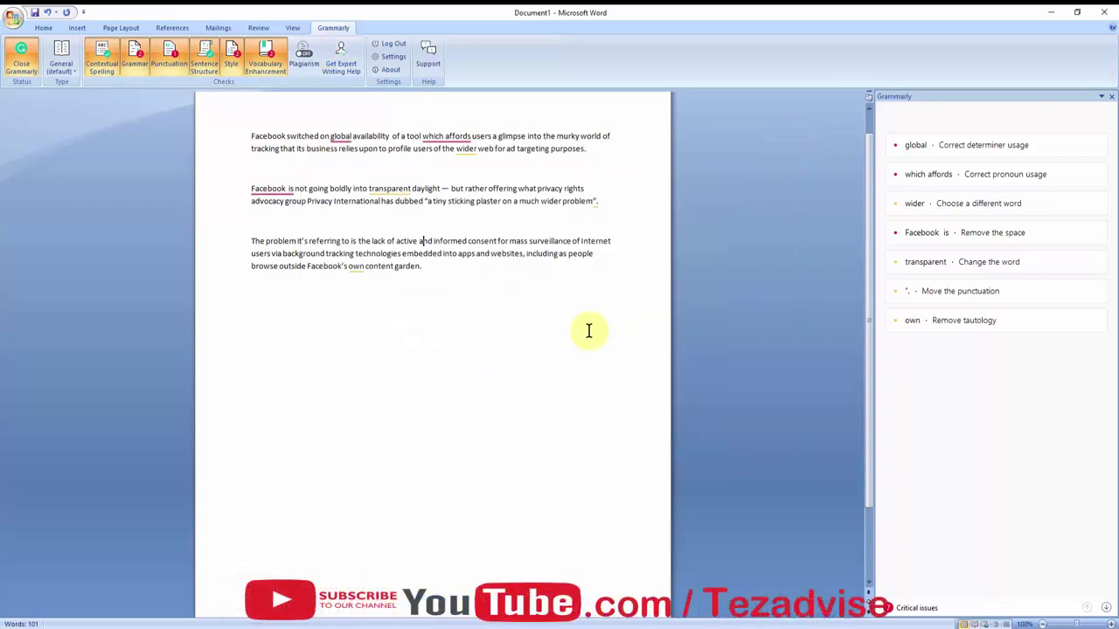
{"action": "key", "text": "ctrl+a"}
{"action": "key", "text": "Delete"}
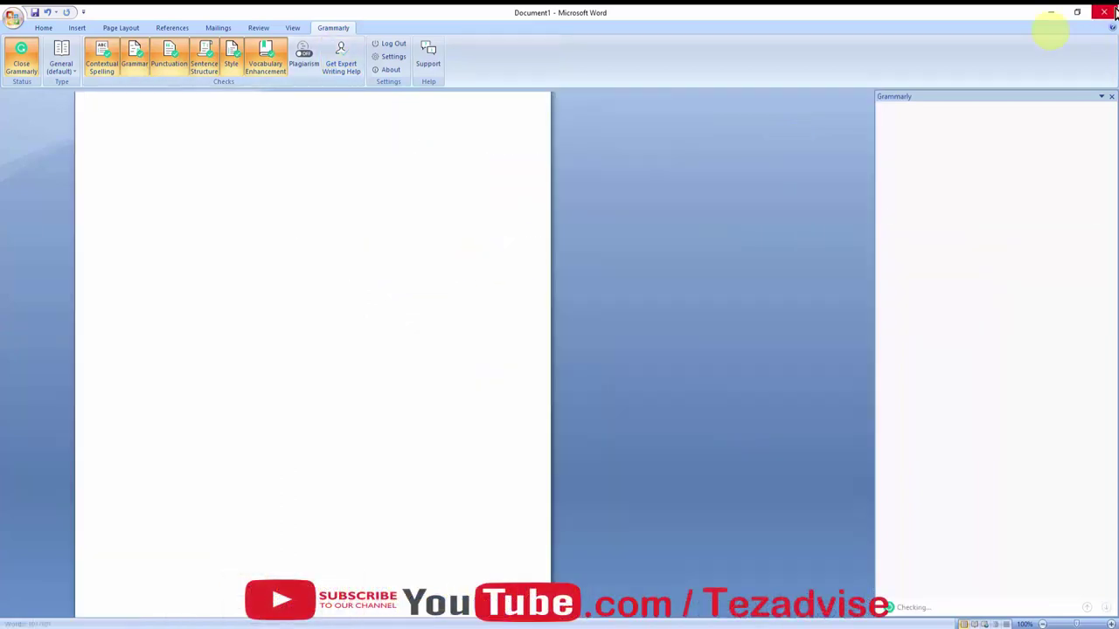
{"action": "left_click", "coordinate": [1114, 12]}
{"action": "left_click", "coordinate": [575, 356]}
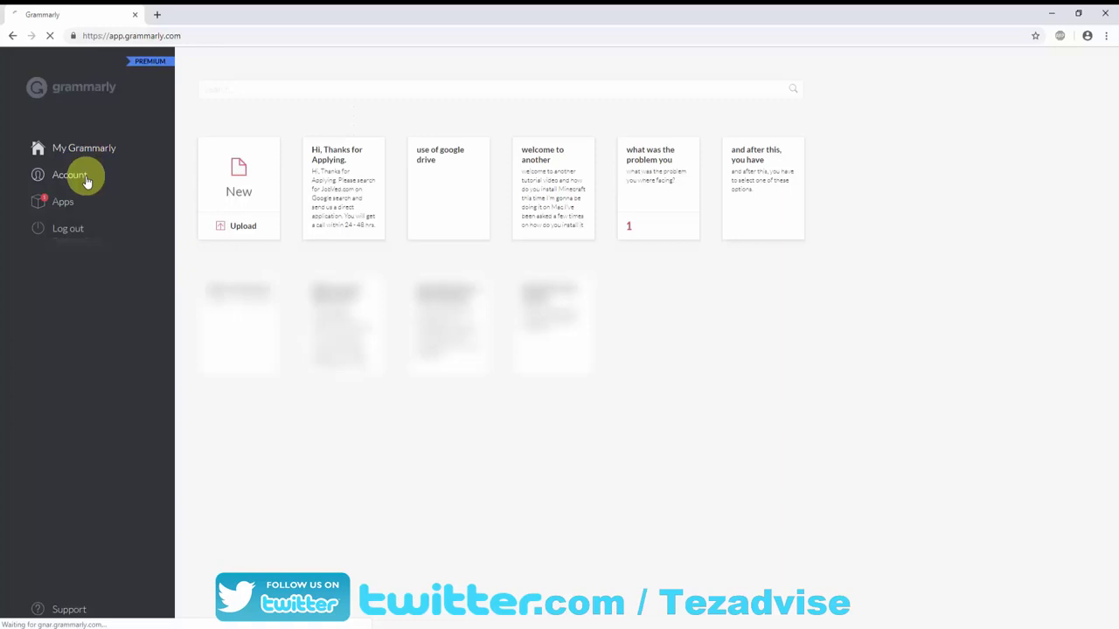
Step: Open Account > Security and highlight the Two-Step Verification status and Backup Codes option
{"action": "left_click", "coordinate": [83, 177]}
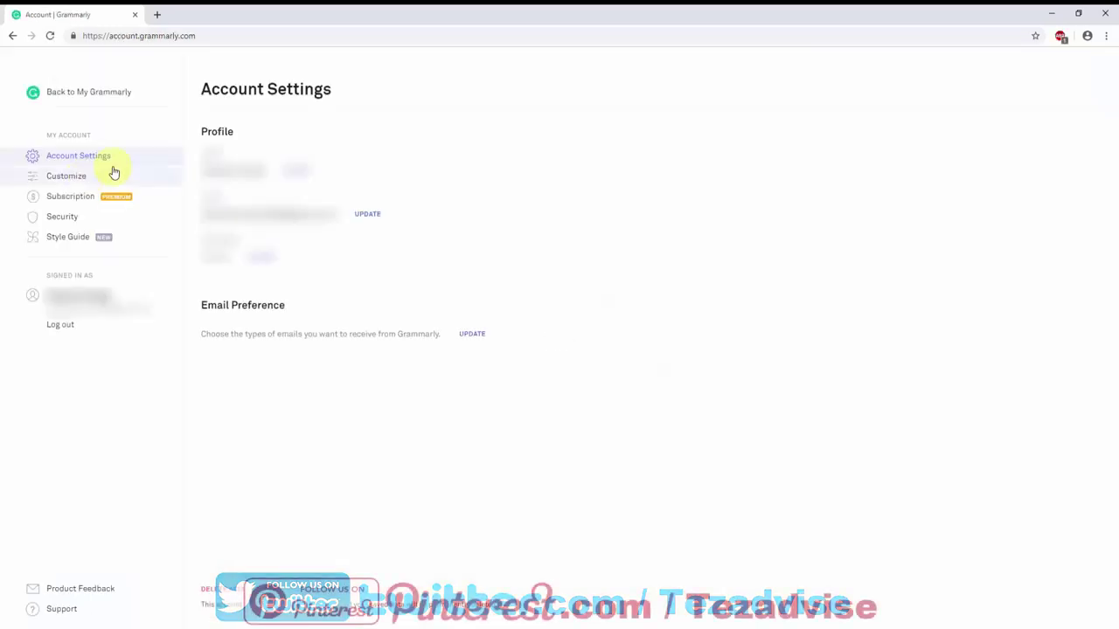
{"action": "left_click", "coordinate": [77, 217]}
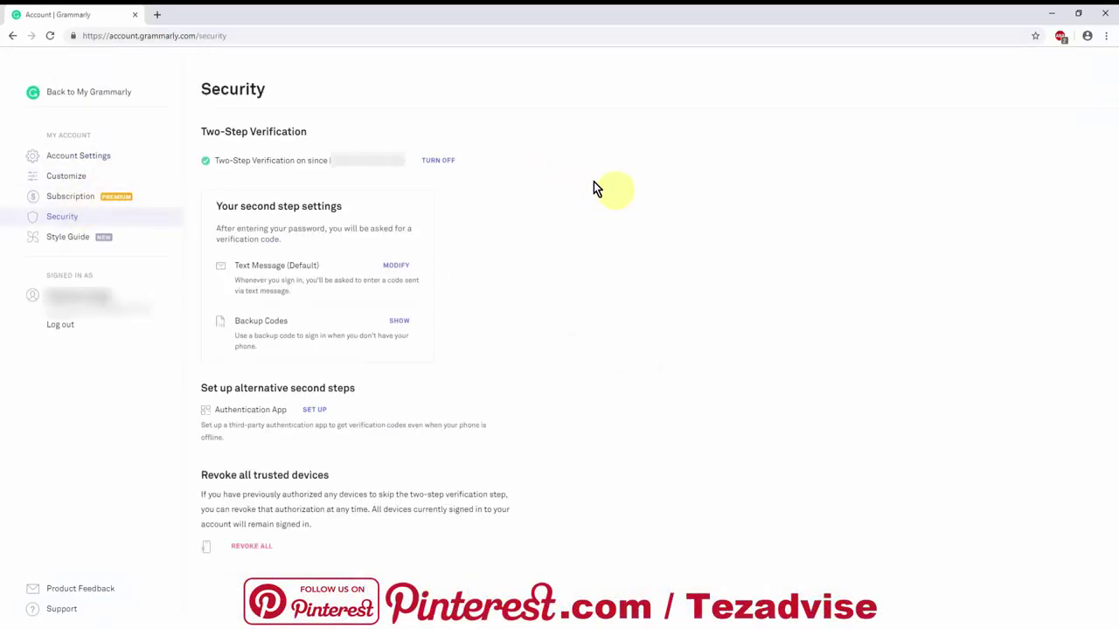
{"action": "left_click_drag", "start_coordinate": [239, 160], "coordinate": [417, 160]}
{"action": "left_click", "coordinate": [595, 216]}
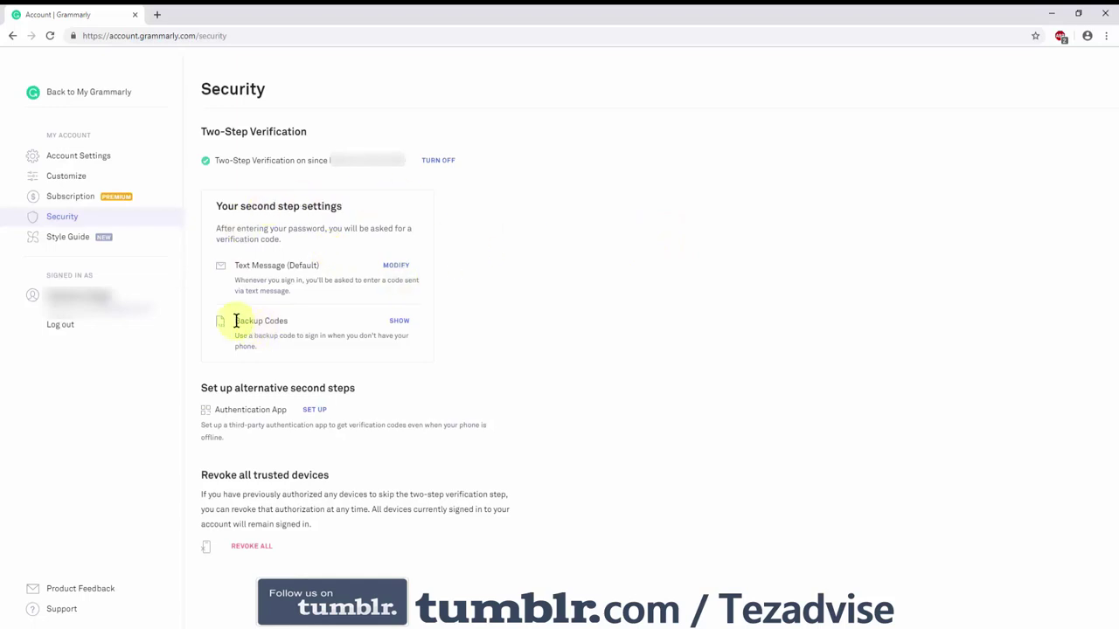
{"action": "left_click_drag", "start_coordinate": [235, 320], "coordinate": [286, 319]}
{"action": "left_click", "coordinate": [282, 360]}
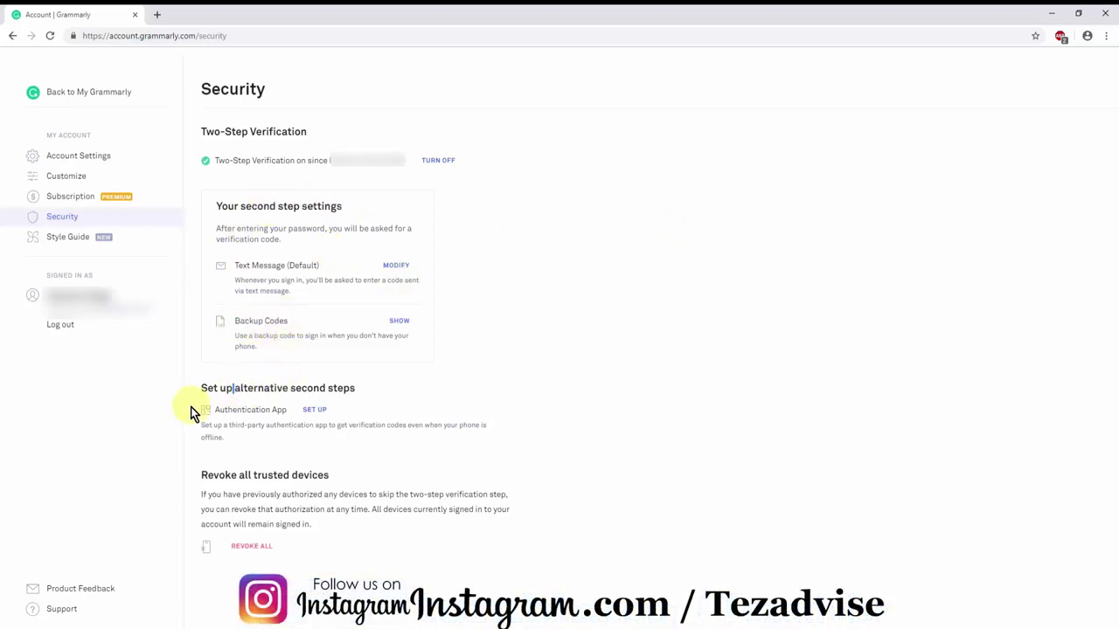